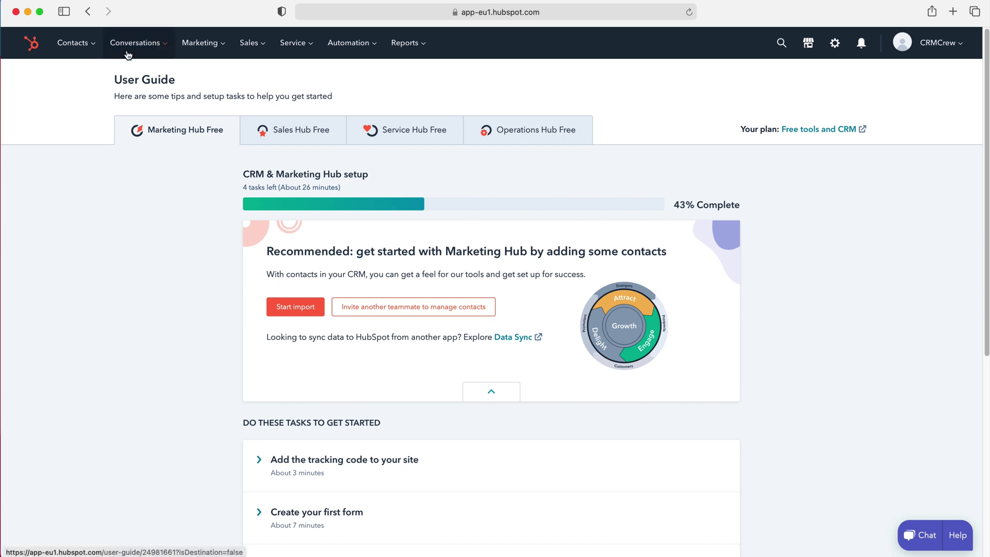
# Show the Contacts dropdown in the top navigation bar.
pyautogui.moveTo(94, 42)
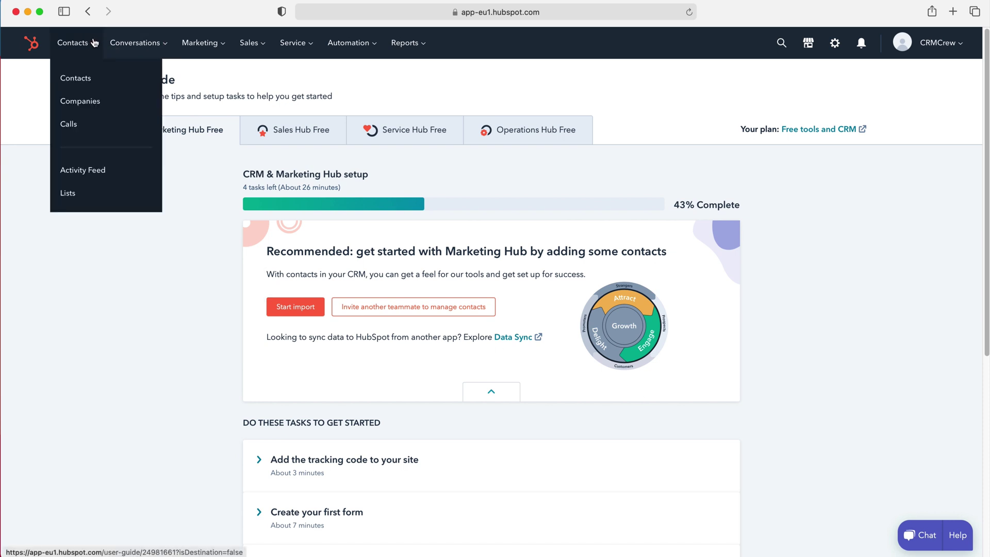
# Go to the Contacts list and begin a new contact record.
pyautogui.click(78, 78)
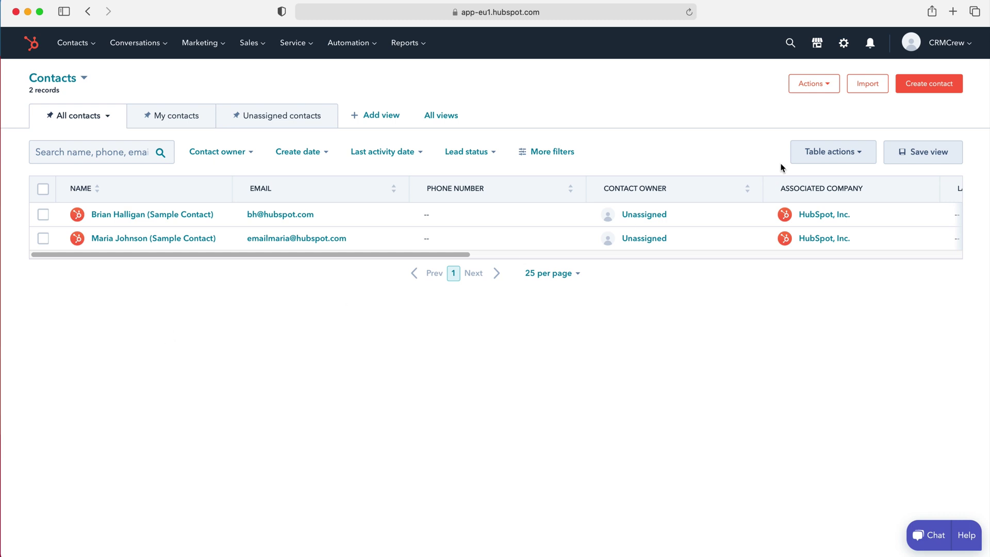
pyautogui.click(930, 83)
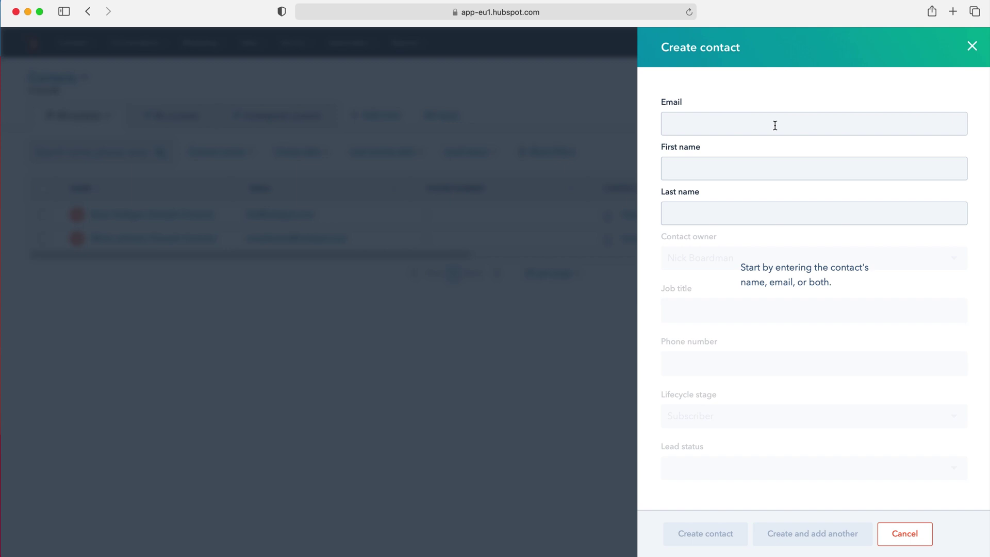
# Enter the contact's first name and last name.
pyautogui.click(715, 171)
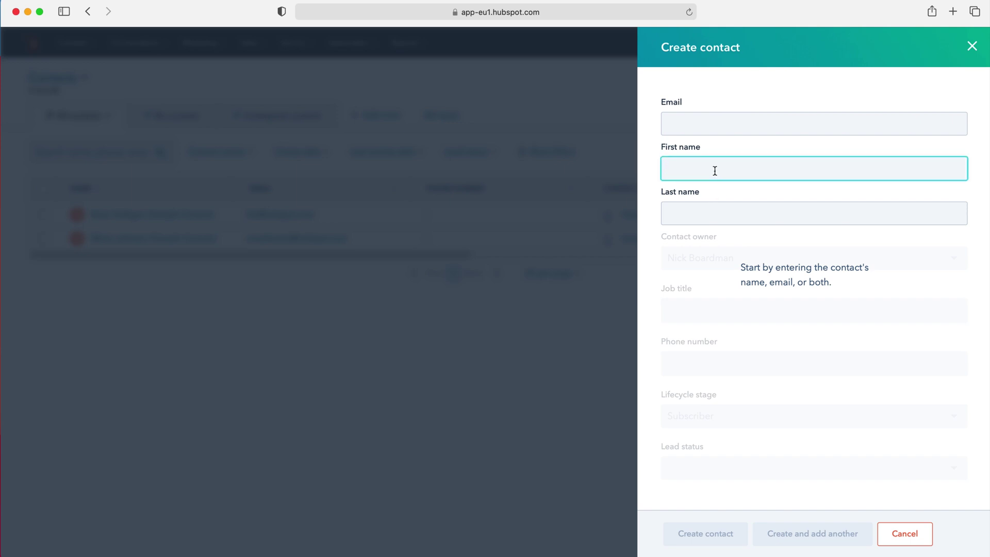
pyautogui.press('Tab')
# Enter the contact's e-mail address and confirm it.
pyautogui.click(699, 121)
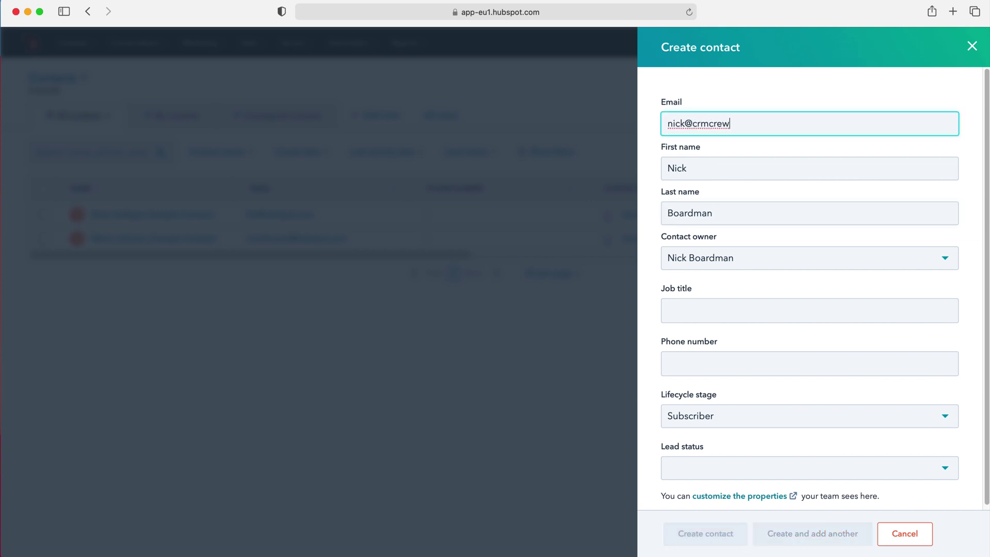
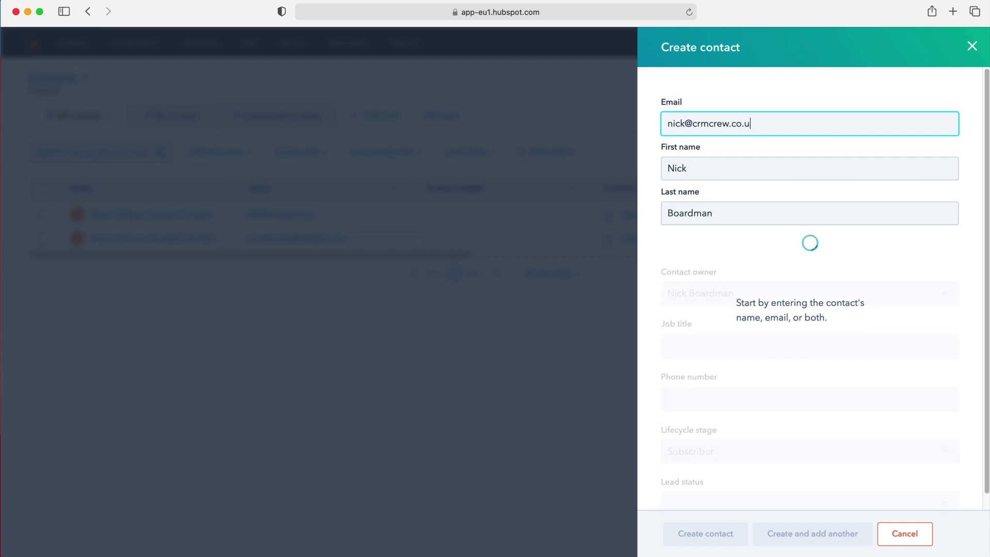
pyautogui.click(657, 227)
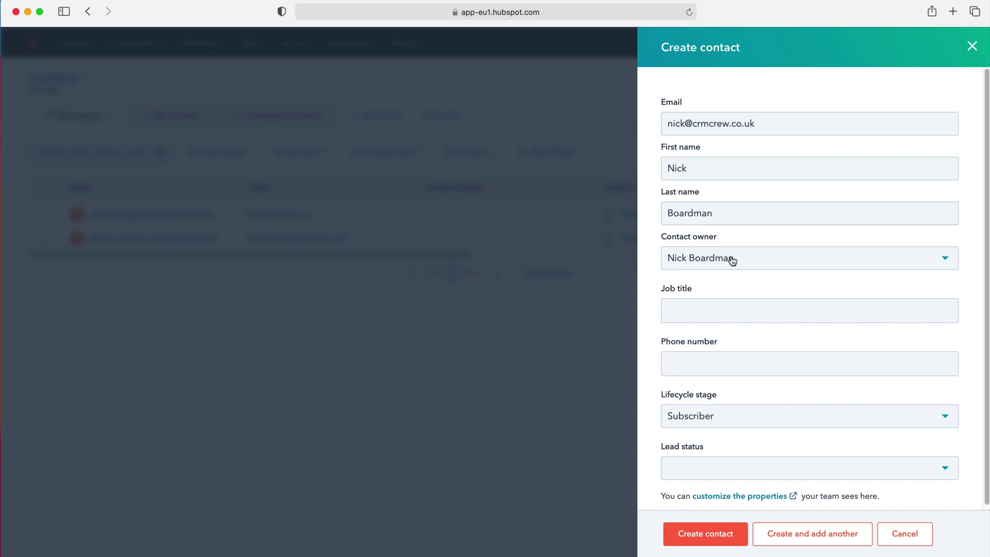
pyautogui.click(755, 266)
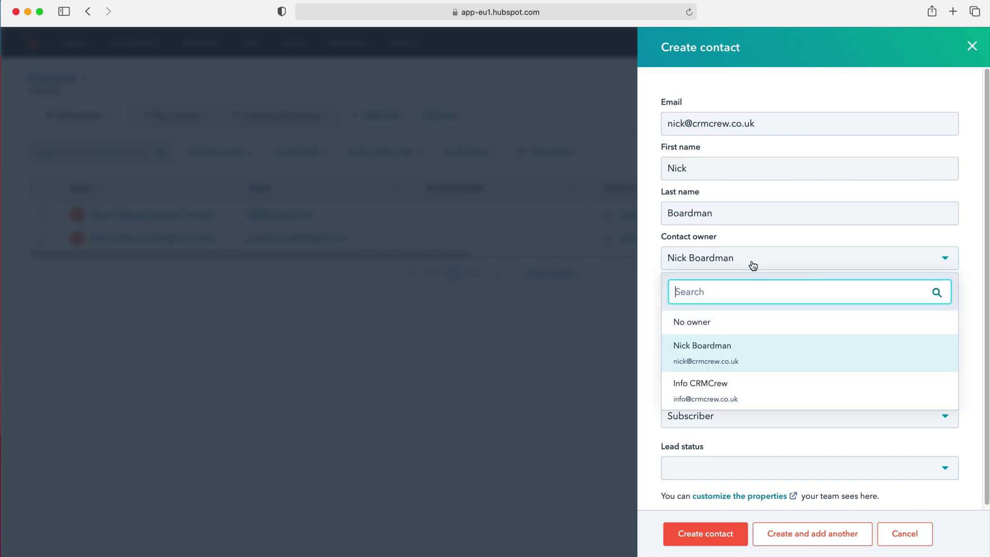
# Keep the current contact owner, set job title to Director, and enter the contact's phone number.
pyautogui.click(651, 244)
pyautogui.click(711, 258)
pyautogui.click(712, 258)
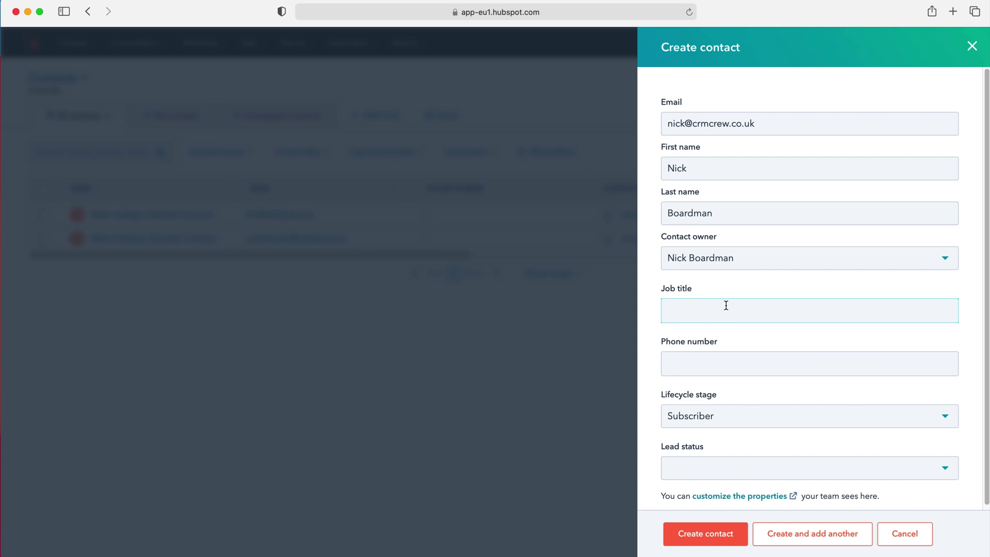
pyautogui.write('Directo')
pyautogui.write('r')
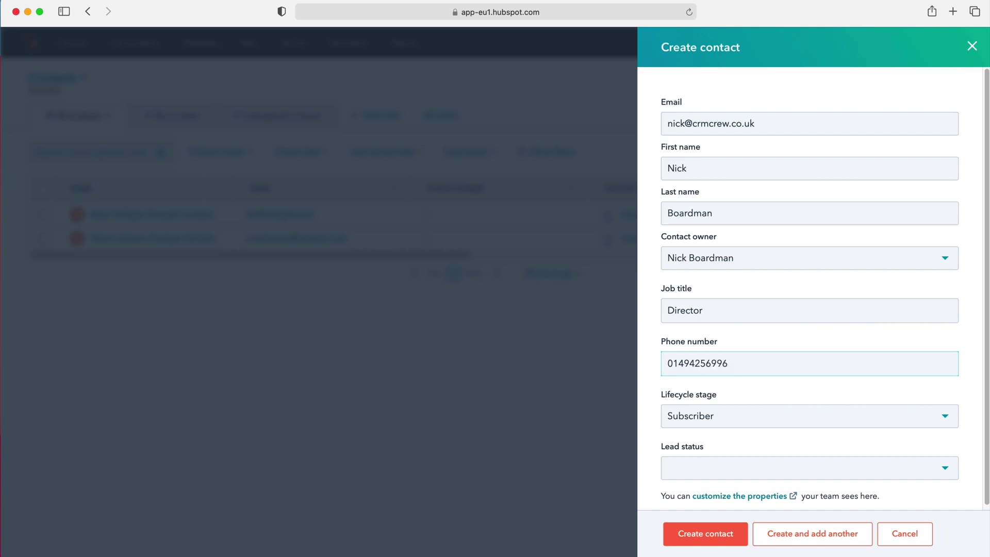
pyautogui.click(651, 361)
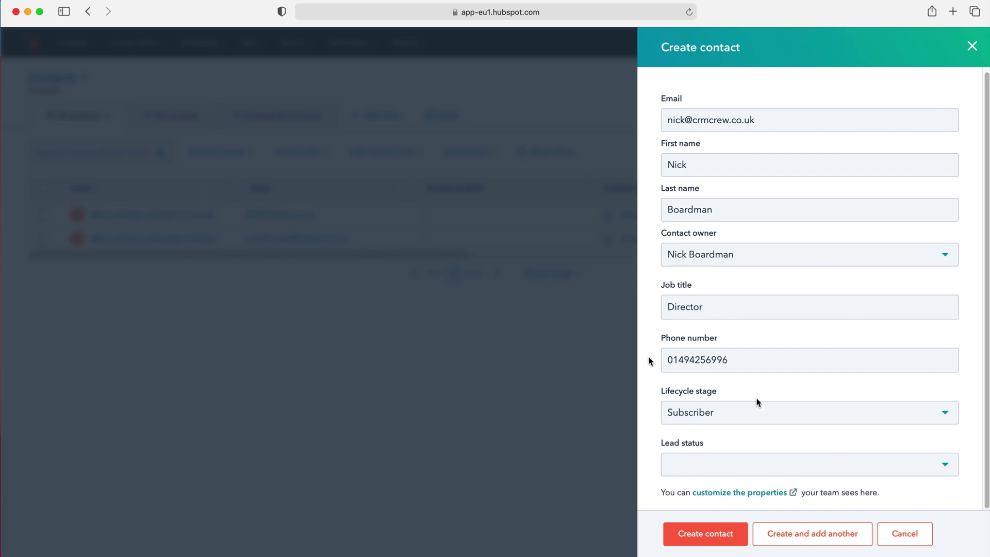
pyautogui.click(734, 413)
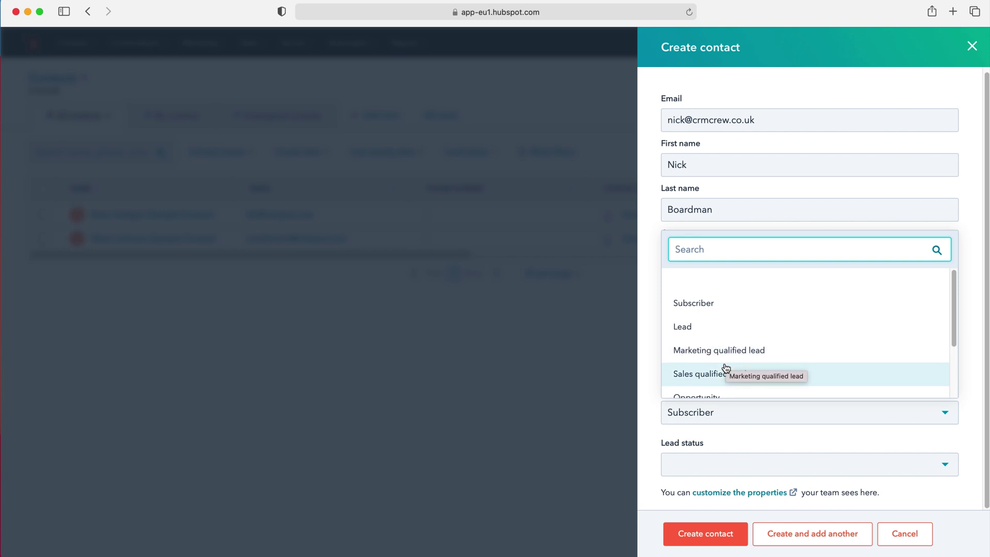
pyautogui.scroll(-1, 752, 310)
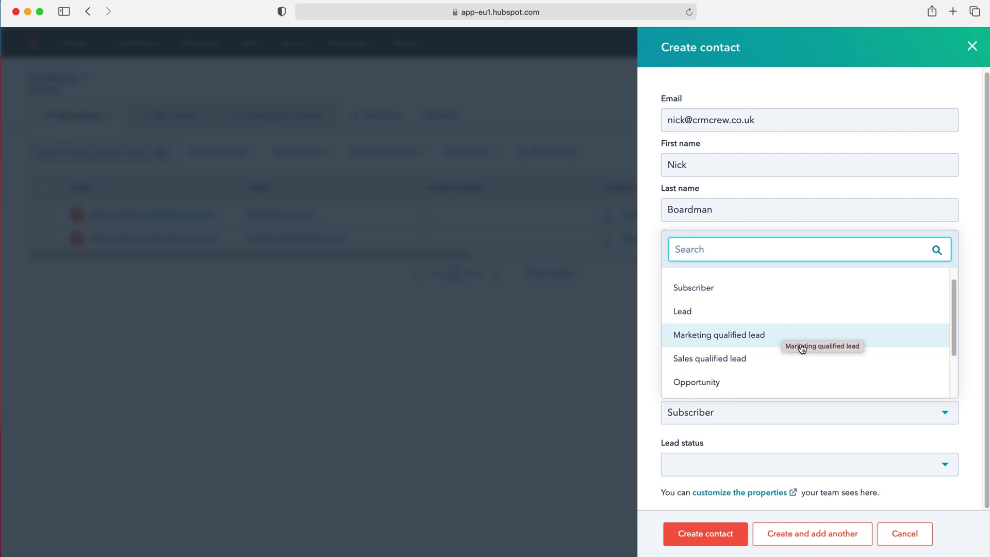
pyautogui.scroll(-1, 782, 346)
pyautogui.scroll(-3, 771, 366)
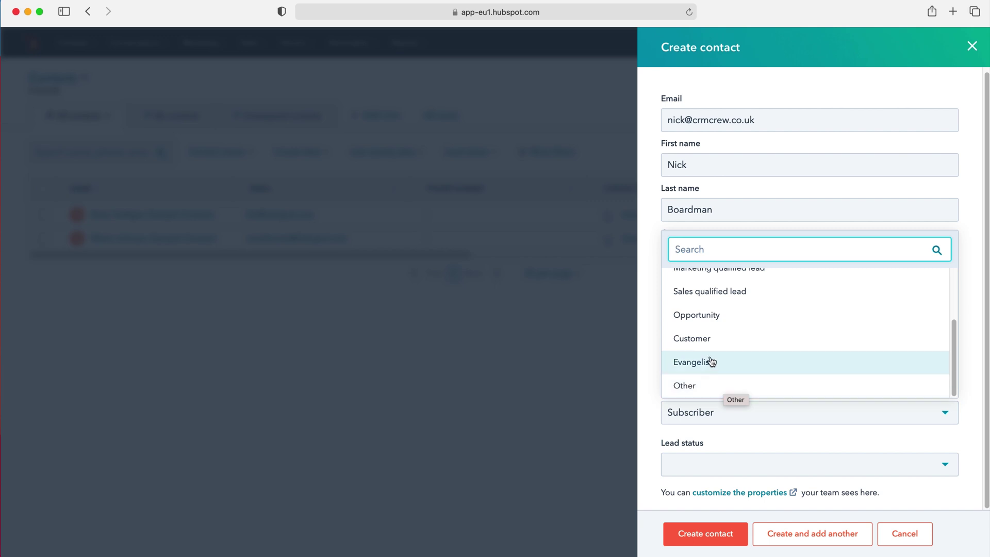
pyautogui.scroll(3, 710, 359)
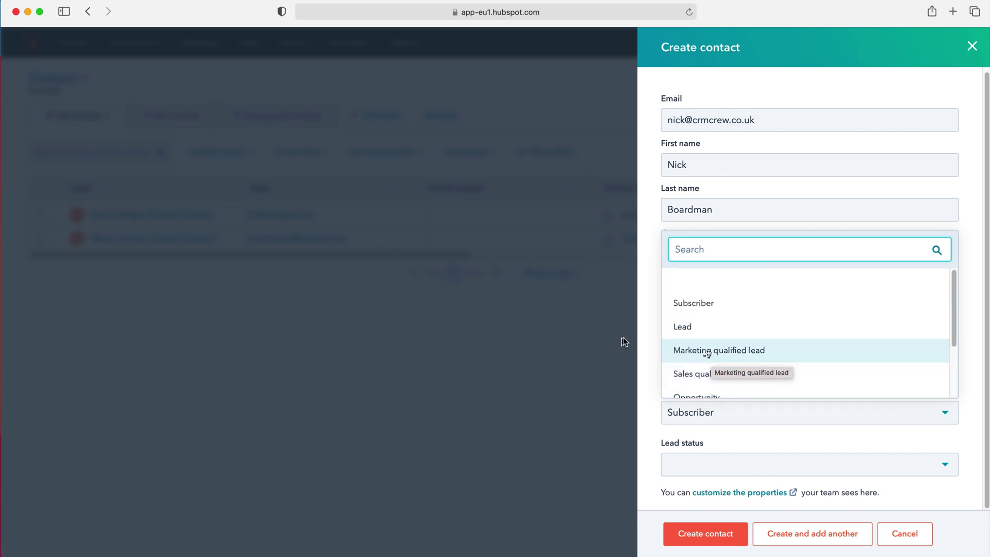
pyautogui.scroll(-3, 819, 343)
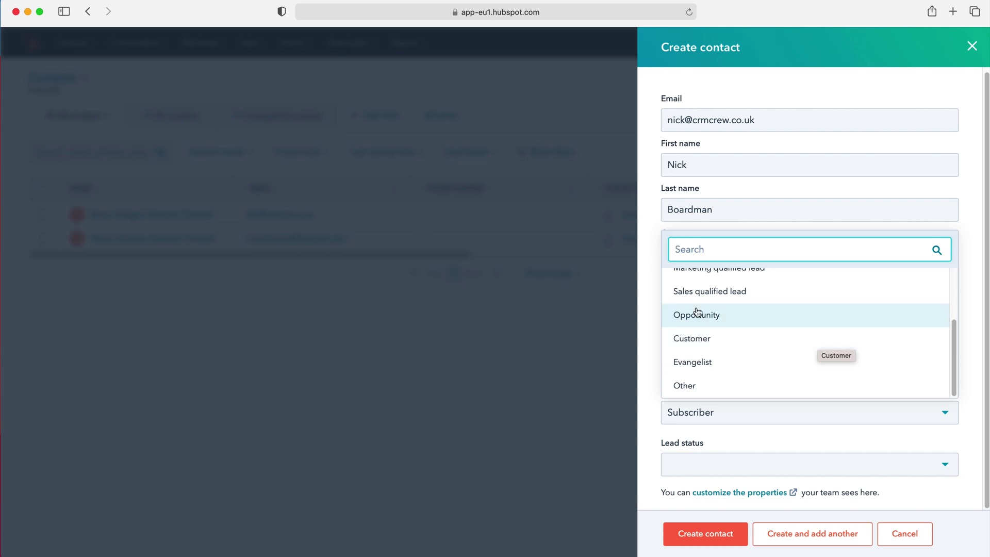
pyautogui.click(651, 360)
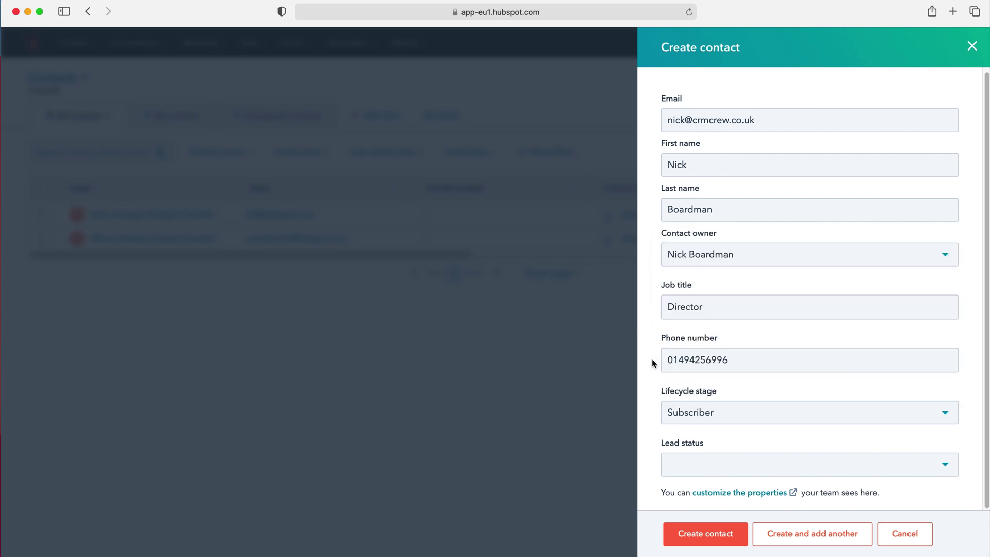
pyautogui.click(728, 464)
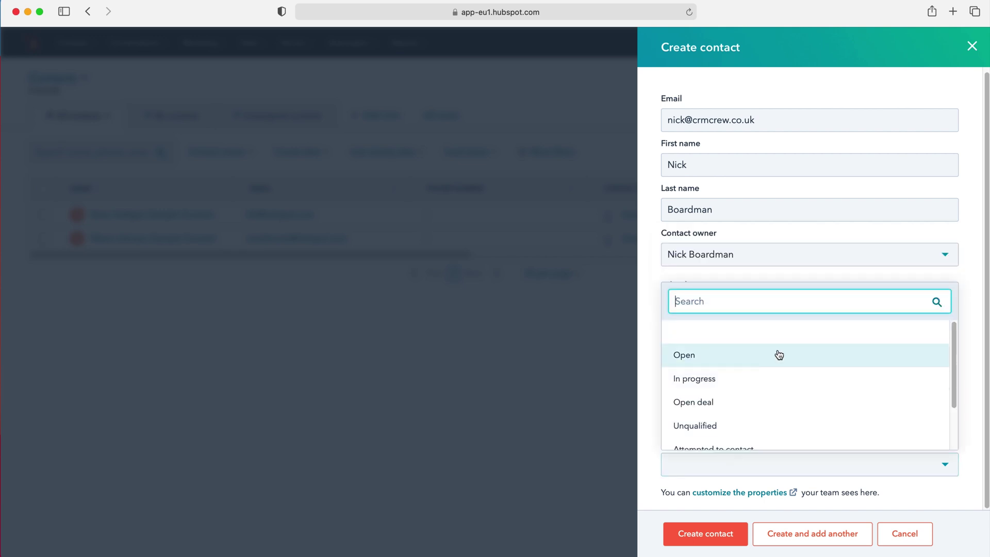
pyautogui.scroll(-1, 829, 351)
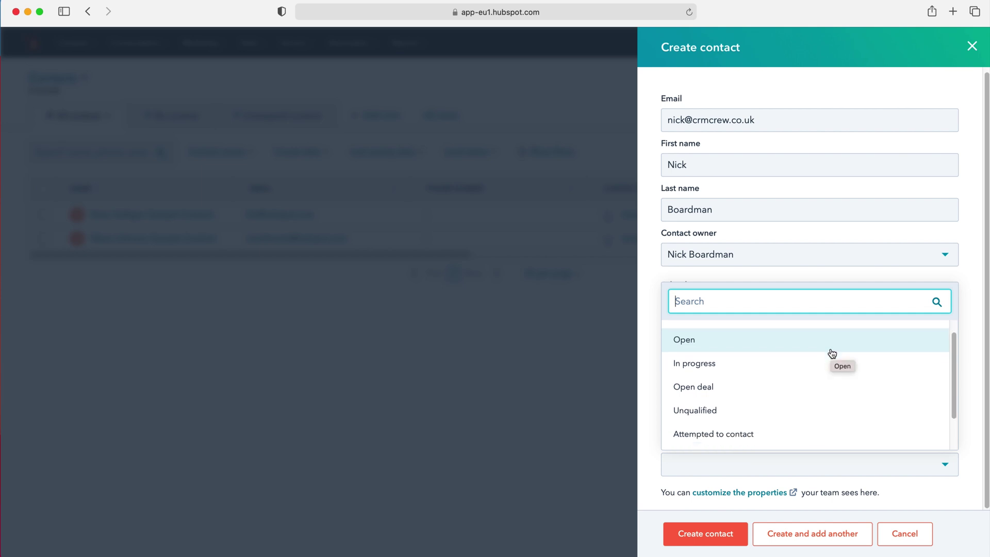
pyautogui.scroll(-1, 783, 392)
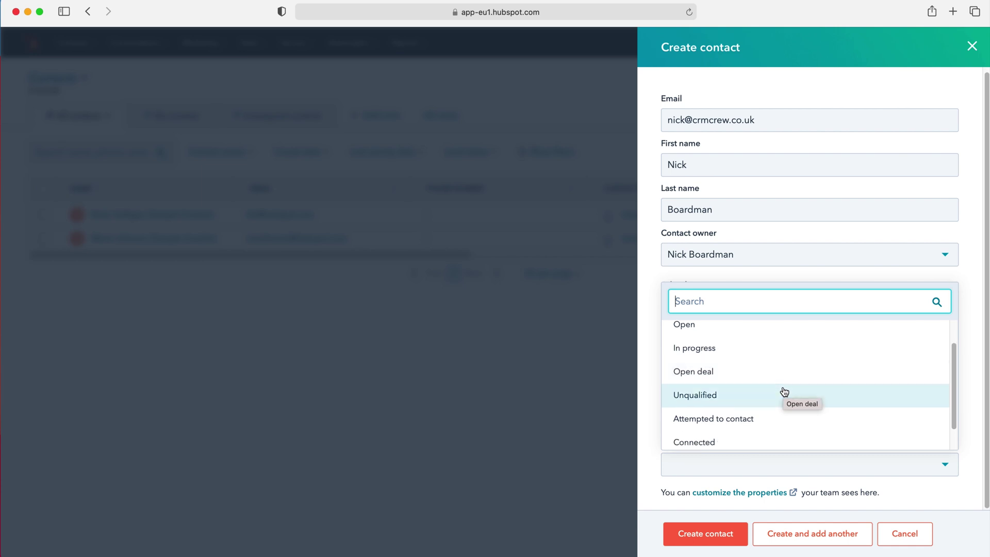
pyautogui.scroll(-2, 784, 394)
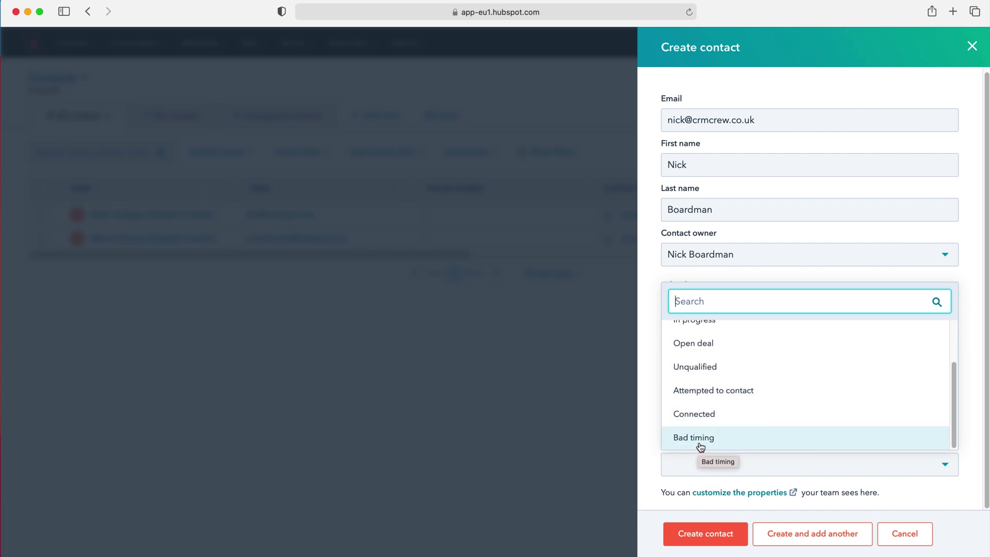
pyautogui.click(652, 434)
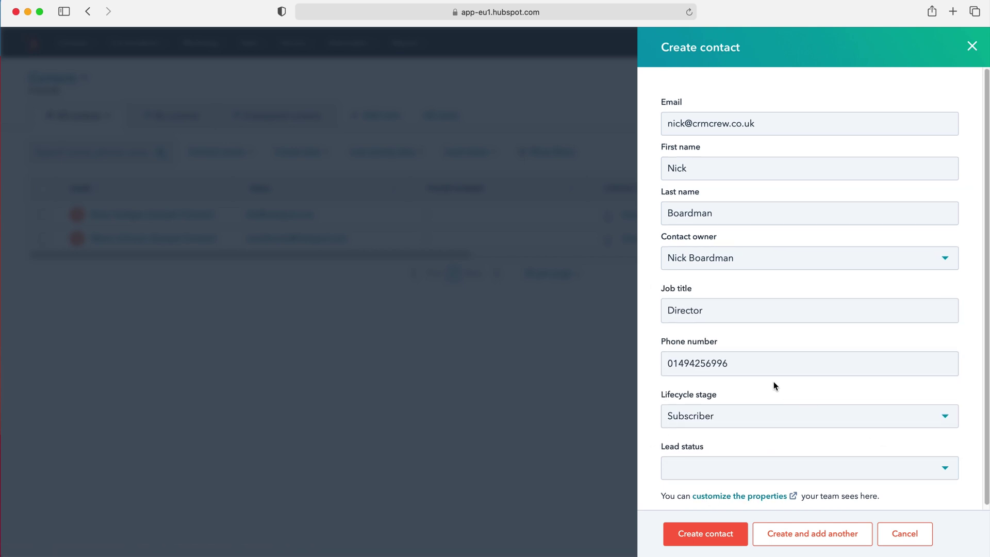
# Create the contact record, then return from it to the Contacts list.
pyautogui.click(715, 537)
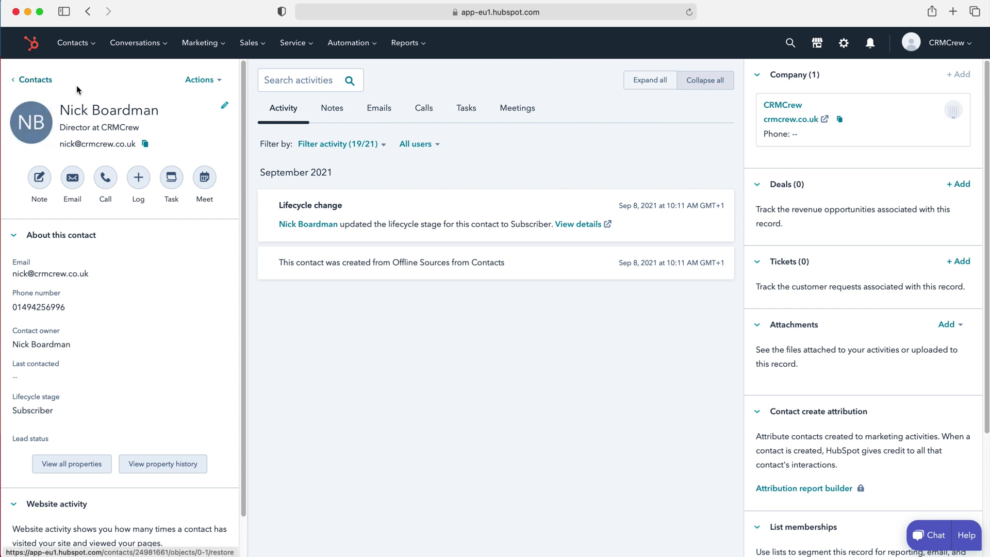
pyautogui.click(38, 81)
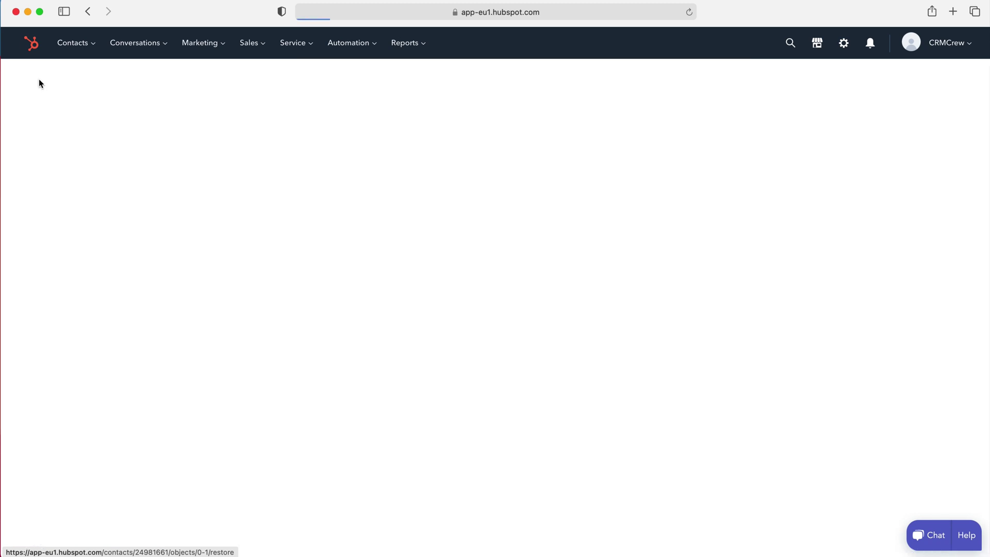